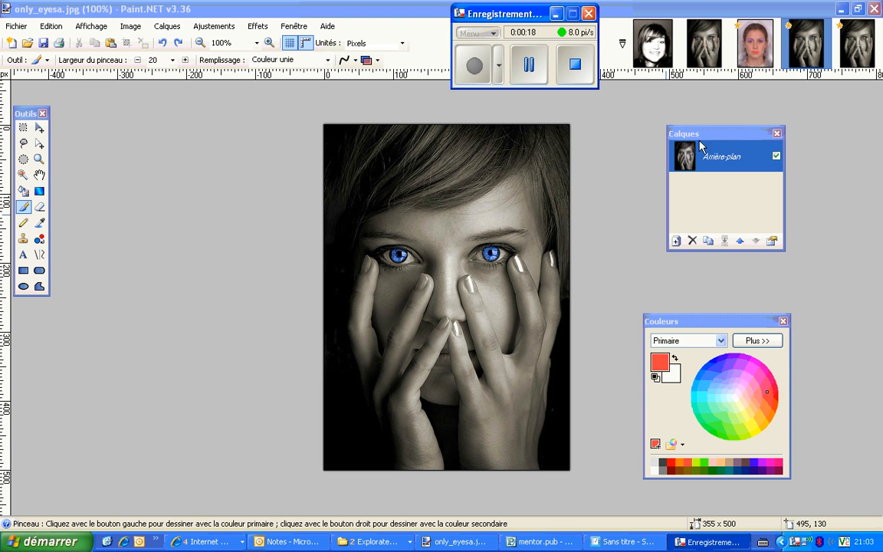
Add a new layer above the background and set its blending mode to Superposition
{"action": "left_click", "coordinate": [676, 240]}
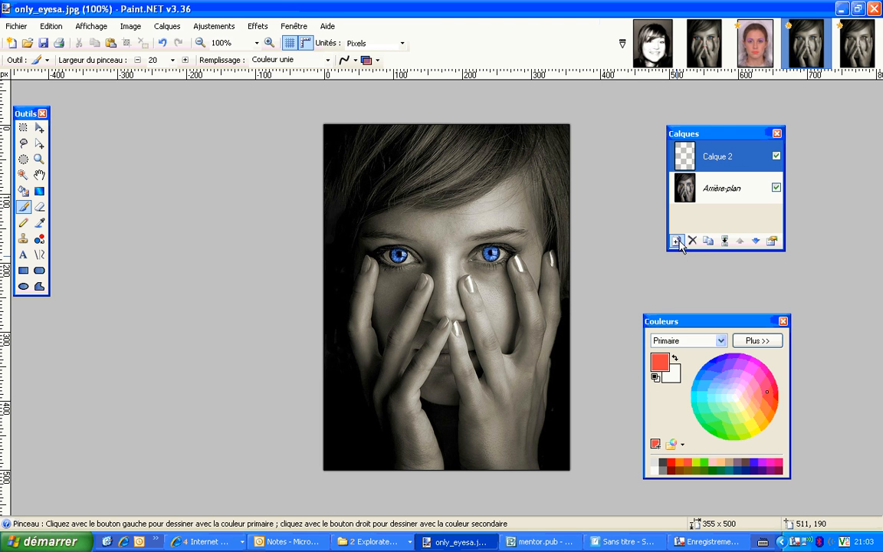
{"action": "double_click", "coordinate": [732, 154]}
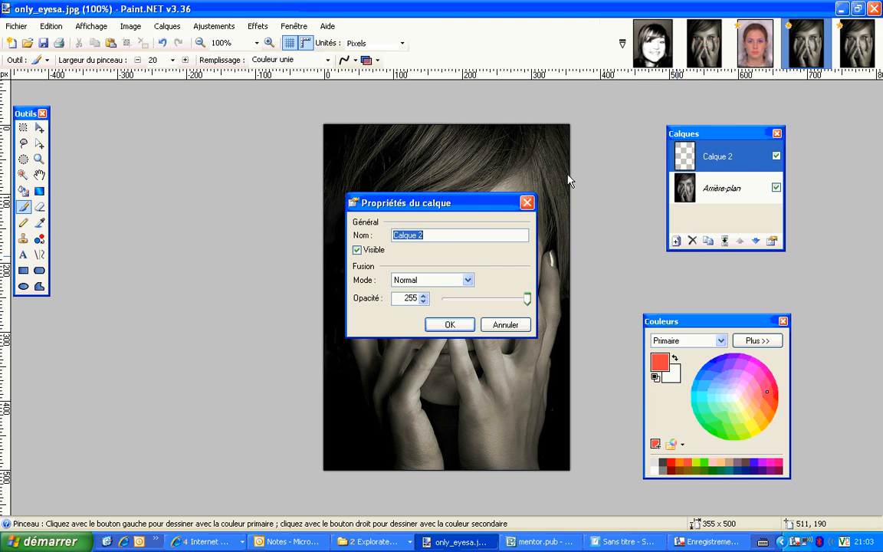
{"action": "left_click_drag", "start_coordinate": [462, 210], "coordinate": [614, 166]}
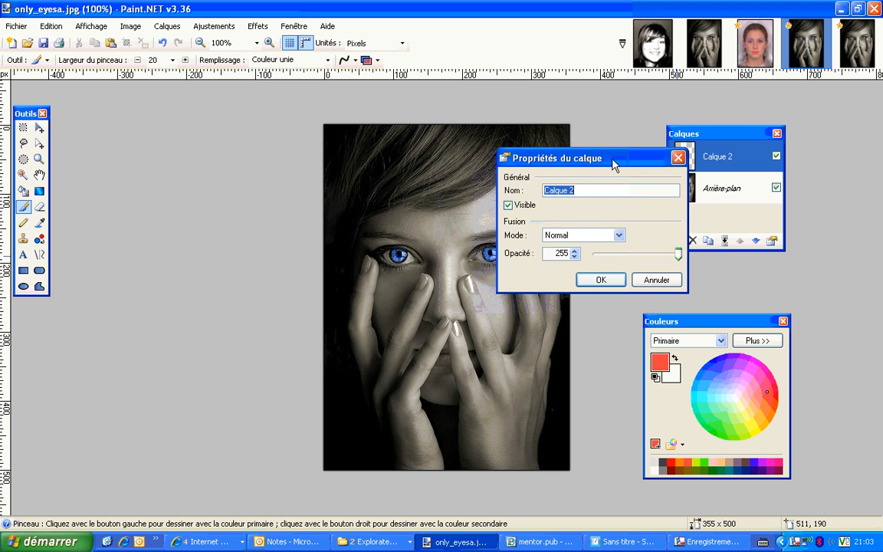
{"action": "left_click", "coordinate": [617, 236]}
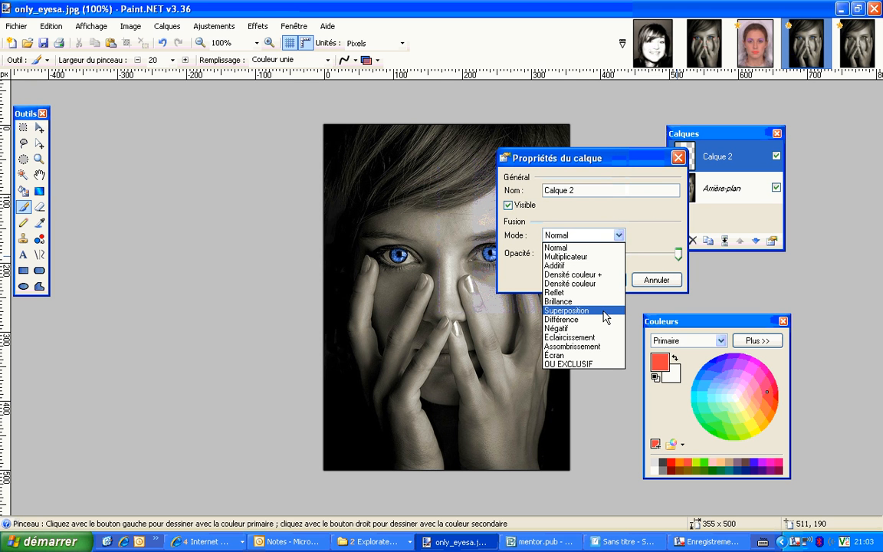
{"action": "left_click", "coordinate": [605, 310]}
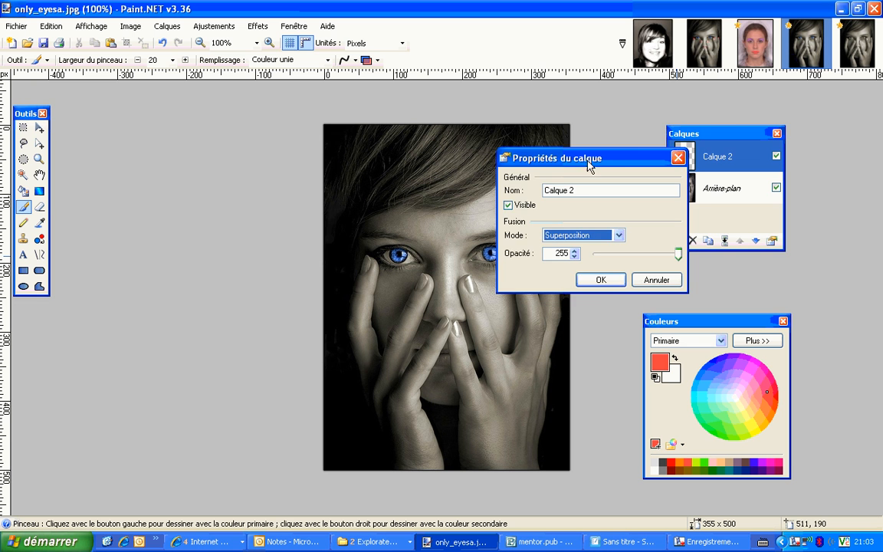
{"action": "left_click_drag", "start_coordinate": [604, 161], "coordinate": [708, 129]}
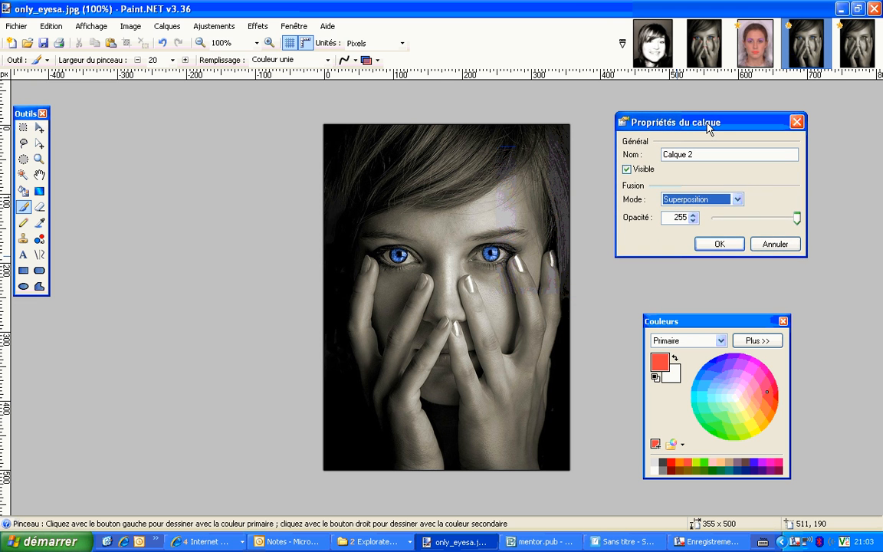
{"action": "left_click", "coordinate": [718, 243]}
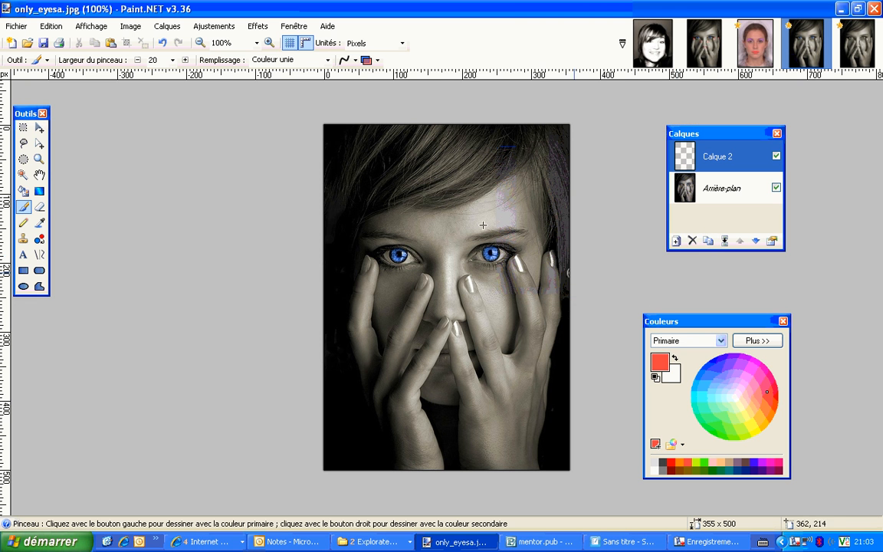
Select the fingernail just right of the nose with a freehand lasso outline, about 21 x 25 pixels
{"action": "left_click", "coordinate": [39, 159]}
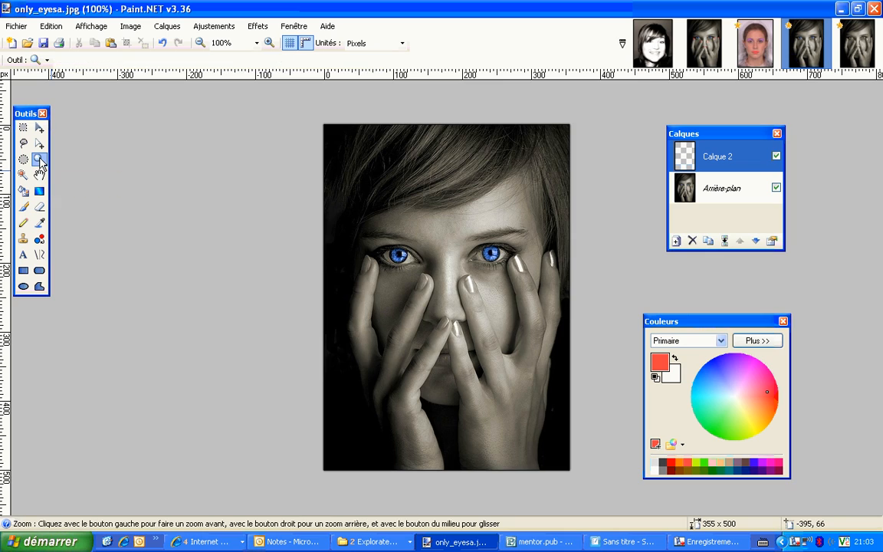
{"action": "left_click", "coordinate": [432, 262]}
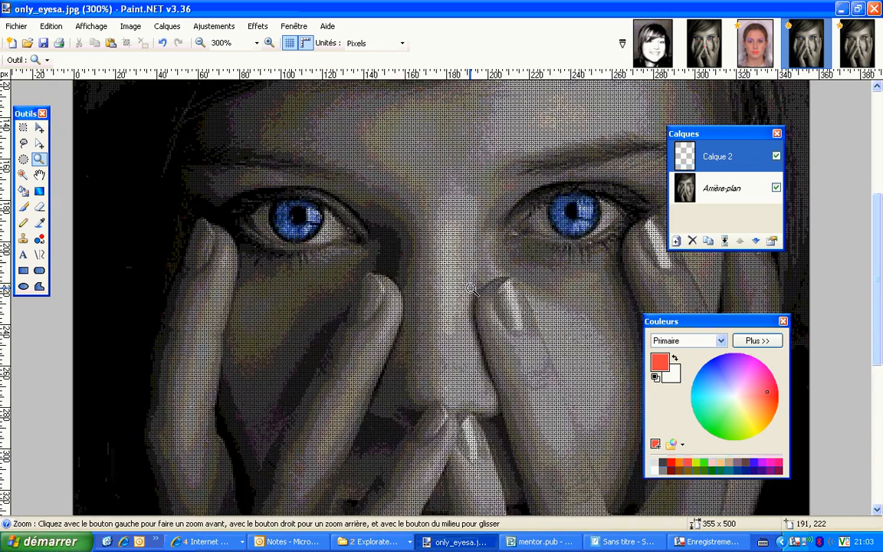
{"action": "left_click", "coordinate": [511, 311]}
{"action": "left_click", "coordinate": [412, 279]}
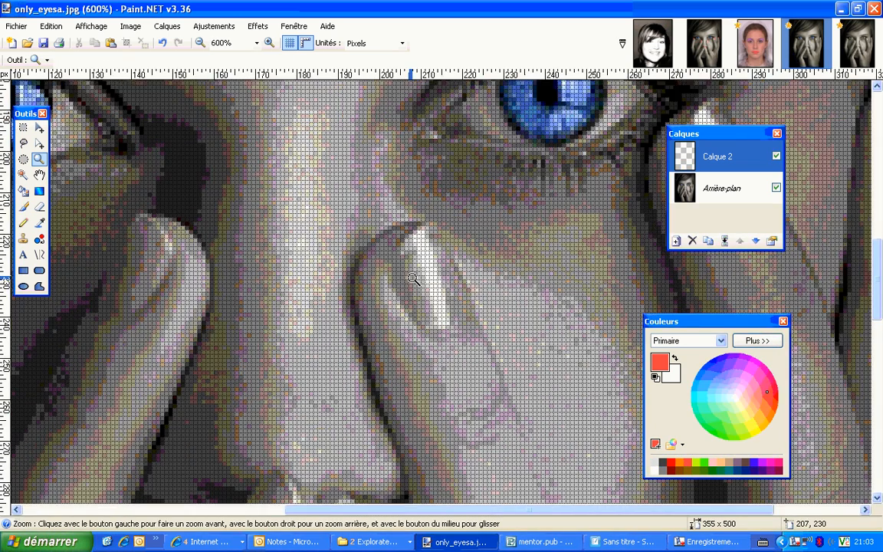
{"action": "left_click", "coordinate": [435, 288]}
{"action": "left_click", "coordinate": [435, 289]}
{"action": "left_click", "coordinate": [436, 289]}
{"action": "left_click", "coordinate": [437, 290]}
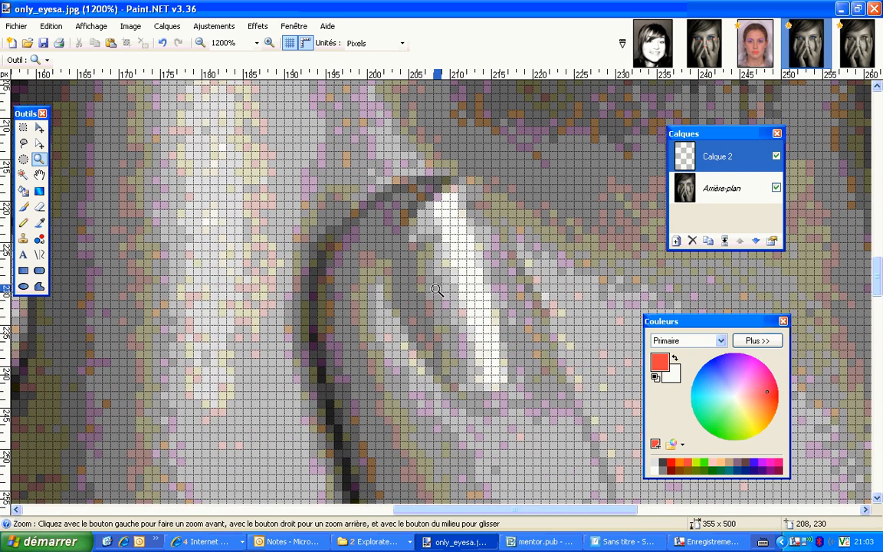
{"action": "left_click", "coordinate": [24, 143]}
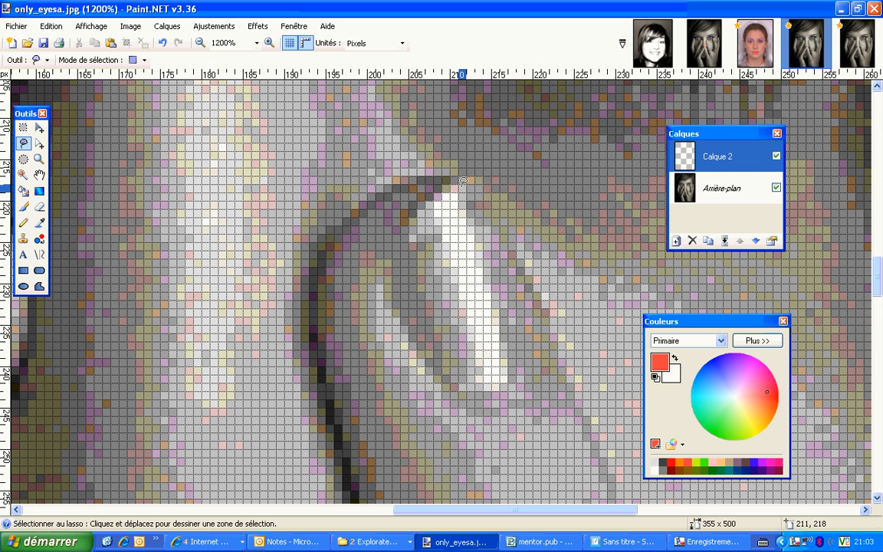
{"action": "mouse_move", "coordinate": [465, 179]}
{"action": "left_mouse_down"}
{"action": "mouse_move", "coordinate": [415, 215]}
{"action": "mouse_move", "coordinate": [383, 288]}
{"action": "mouse_move", "coordinate": [456, 387]}
{"action": "mouse_move", "coordinate": [538, 372]}
{"action": "mouse_move", "coordinate": [547, 337]}
{"action": "mouse_move", "coordinate": [529, 287]}
{"action": "mouse_move", "coordinate": [469, 247]}
{"action": "mouse_move", "coordinate": [458, 221]}
{"action": "mouse_move", "coordinate": [473, 193]}
{"action": "mouse_move", "coordinate": [454, 182]}
{"action": "left_mouse_up"}
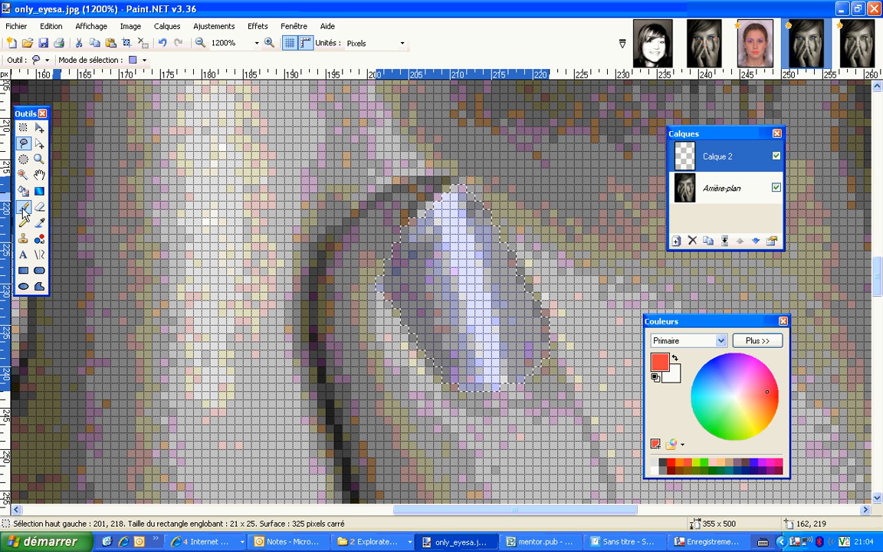
Paint the selected nail red with the 20-pixel brush, then deselect it and fill its missed edge pixels with the Pencil
{"action": "left_click", "coordinate": [24, 208]}
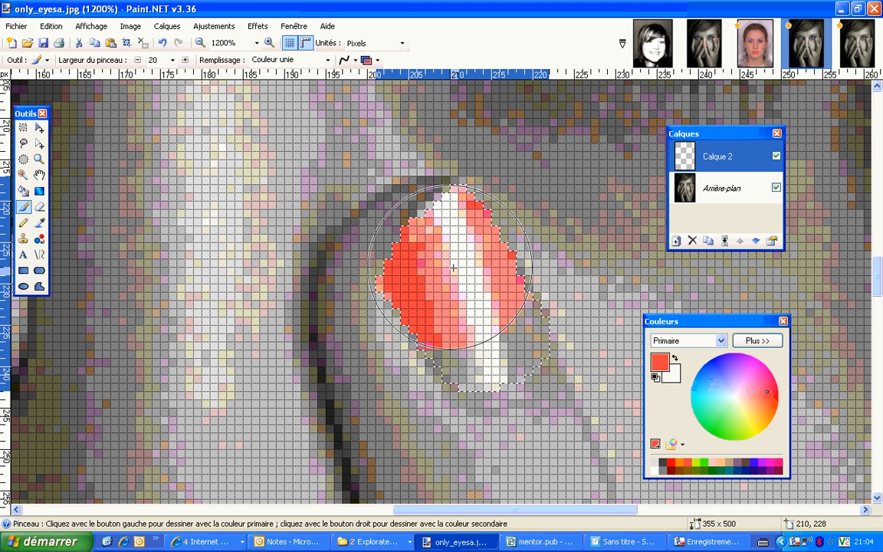
{"action": "left_click_drag", "start_coordinate": [483, 325], "coordinate": [463, 260]}
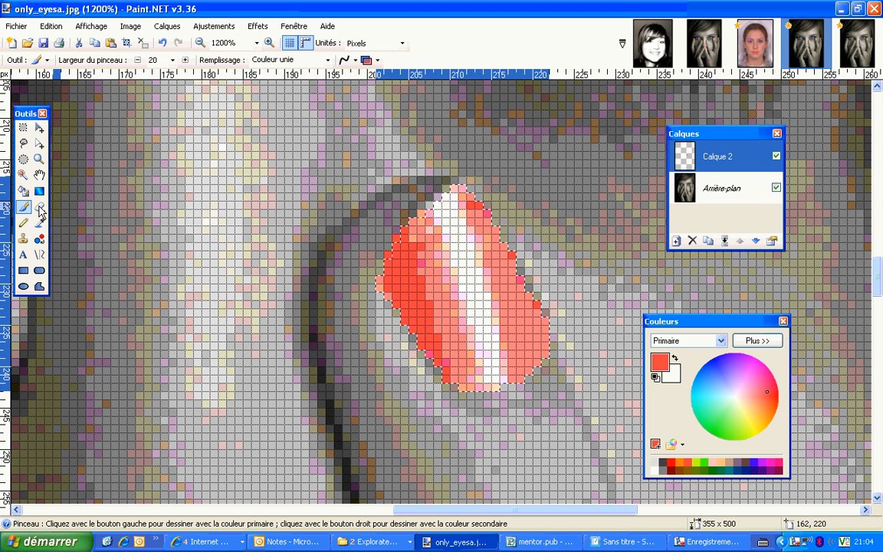
{"action": "left_click", "coordinate": [23, 222]}
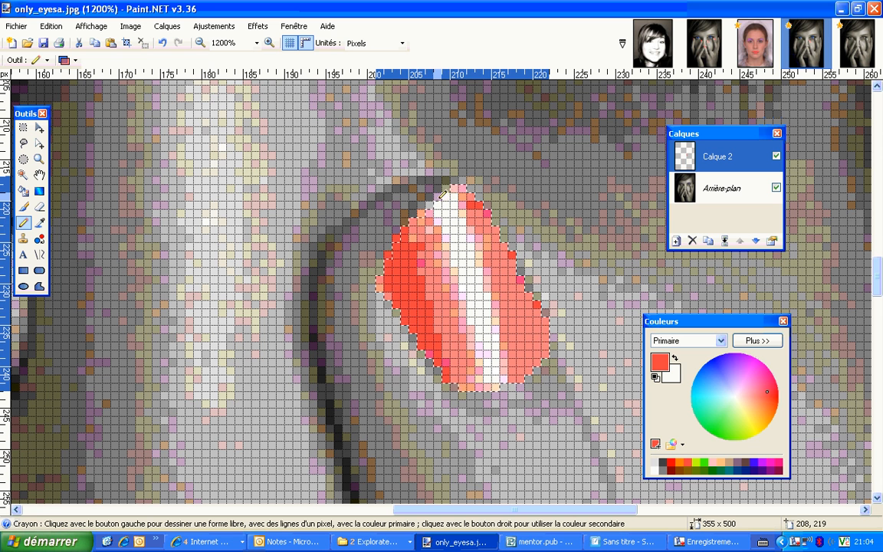
{"action": "left_click", "coordinate": [142, 44]}
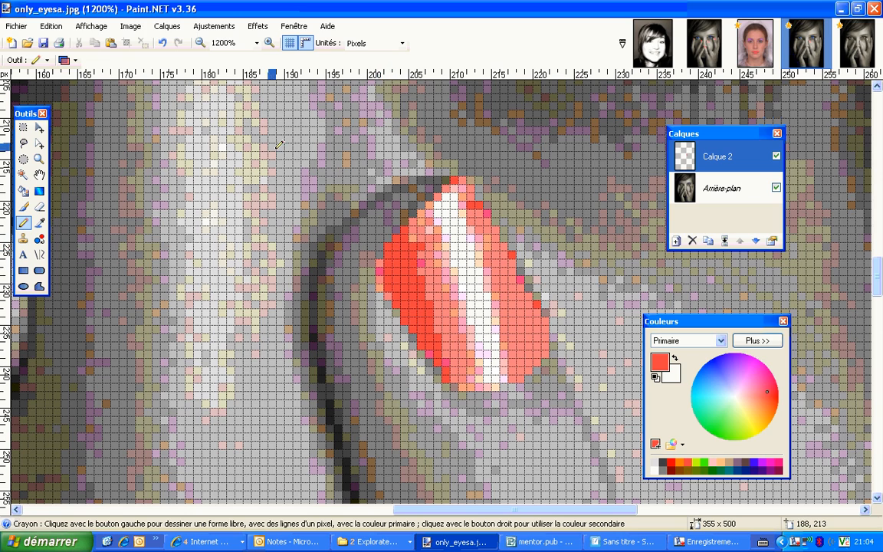
Lower the opacity of the nail-color layer Calque 2 to 200
{"action": "left_click", "coordinate": [201, 43]}
{"action": "left_click", "coordinate": [200, 44]}
{"action": "left_click", "coordinate": [200, 44]}
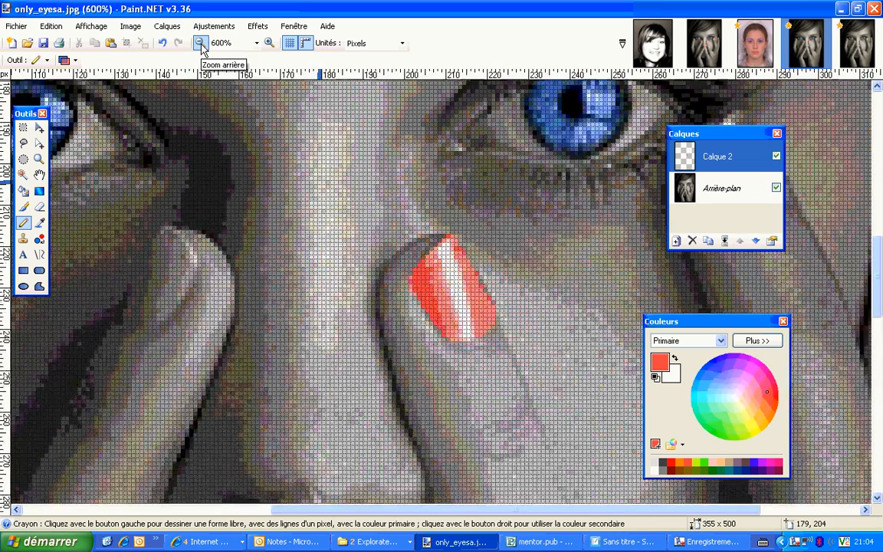
{"action": "left_click", "coordinate": [200, 44]}
{"action": "left_click", "coordinate": [200, 43]}
{"action": "left_click", "coordinate": [200, 44]}
{"action": "left_click", "coordinate": [200, 43]}
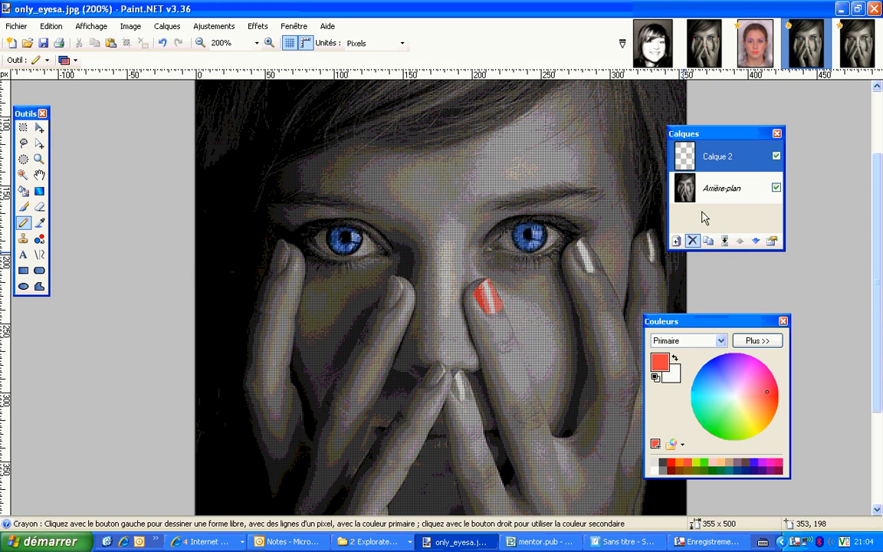
{"action": "double_click", "coordinate": [714, 158]}
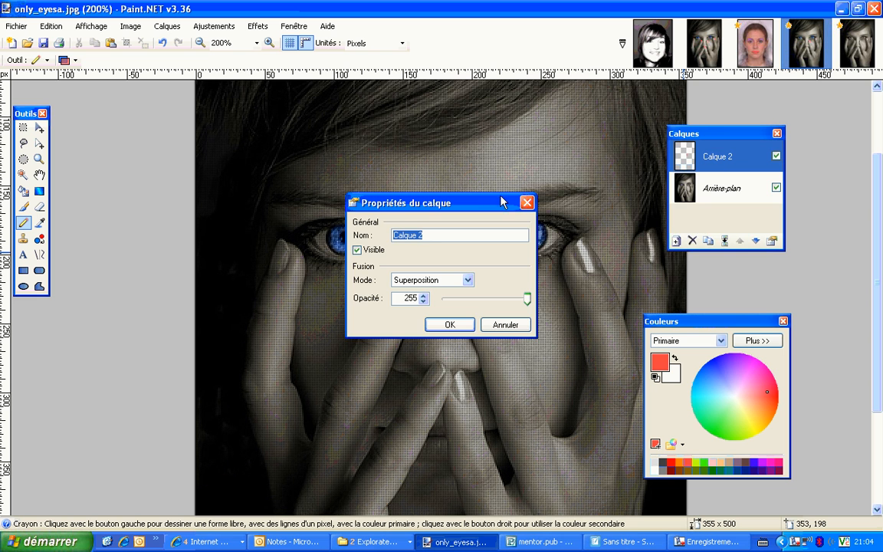
{"action": "left_click_drag", "start_coordinate": [491, 203], "coordinate": [721, 143]}
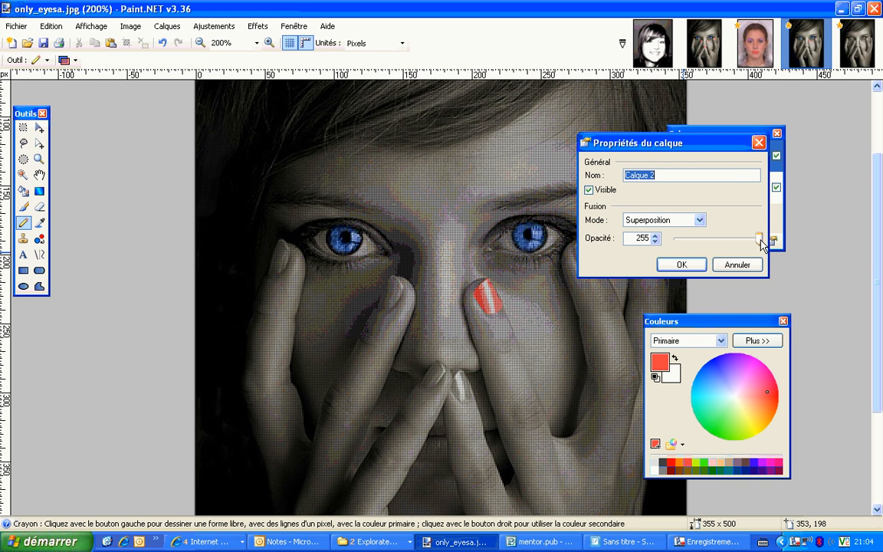
{"action": "left_click_drag", "start_coordinate": [761, 243], "coordinate": [747, 247]}
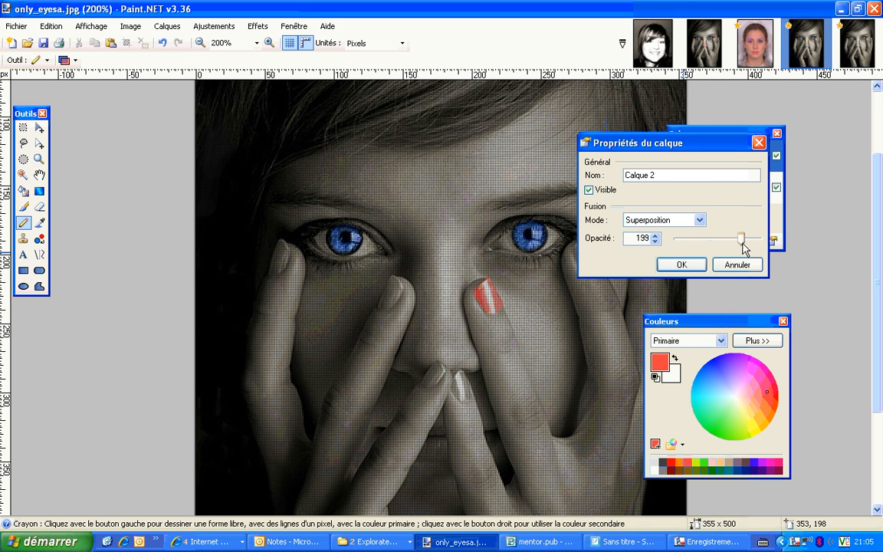
{"action": "left_click", "coordinate": [680, 264]}
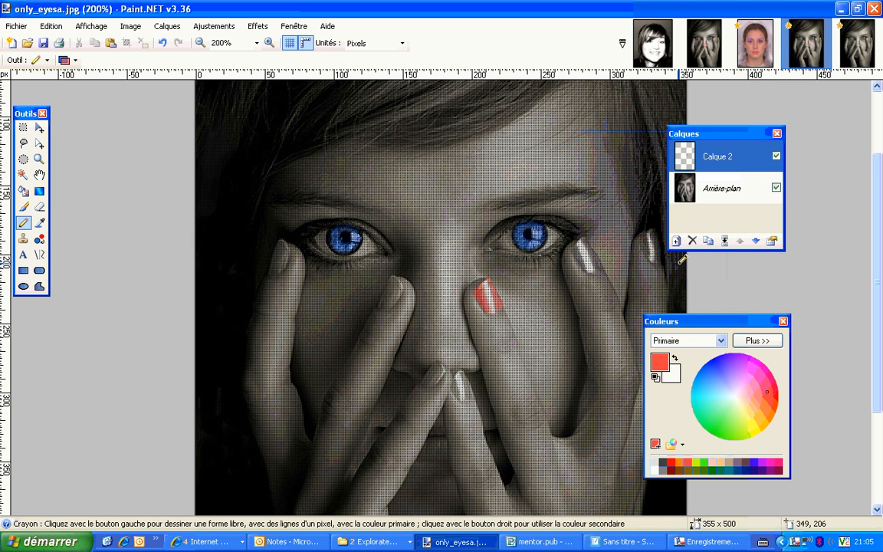
{"action": "left_click", "coordinate": [198, 43]}
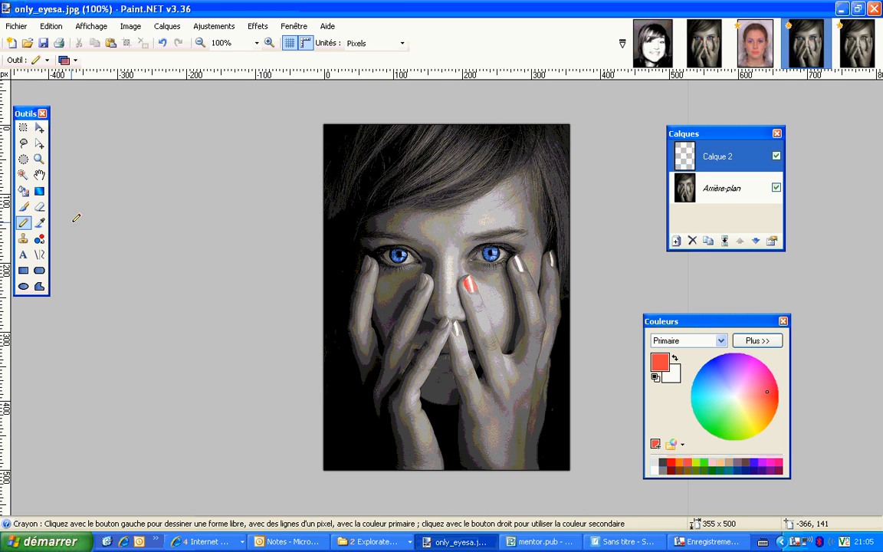
Select the fingernail just left of the nose with a freehand lasso outline, about 19 x 25 pixels
{"action": "left_click", "coordinate": [40, 159]}
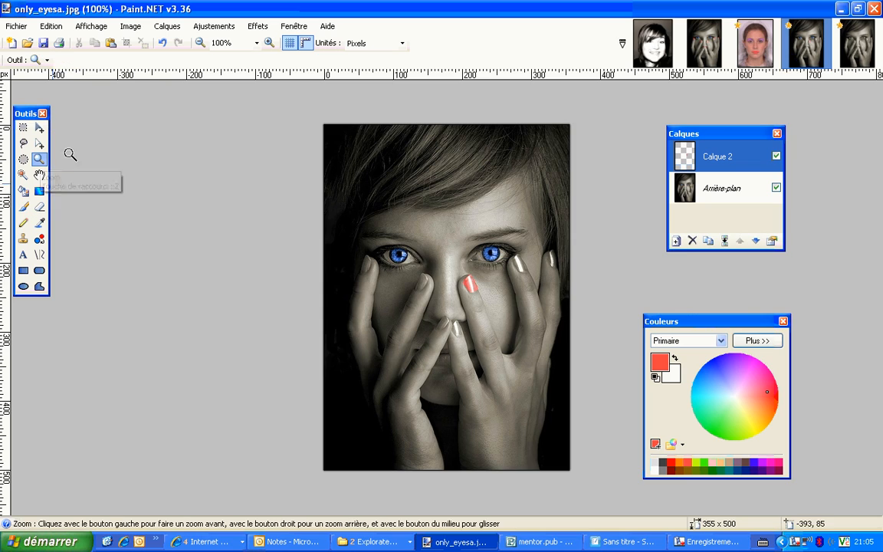
{"action": "left_click", "coordinate": [415, 287]}
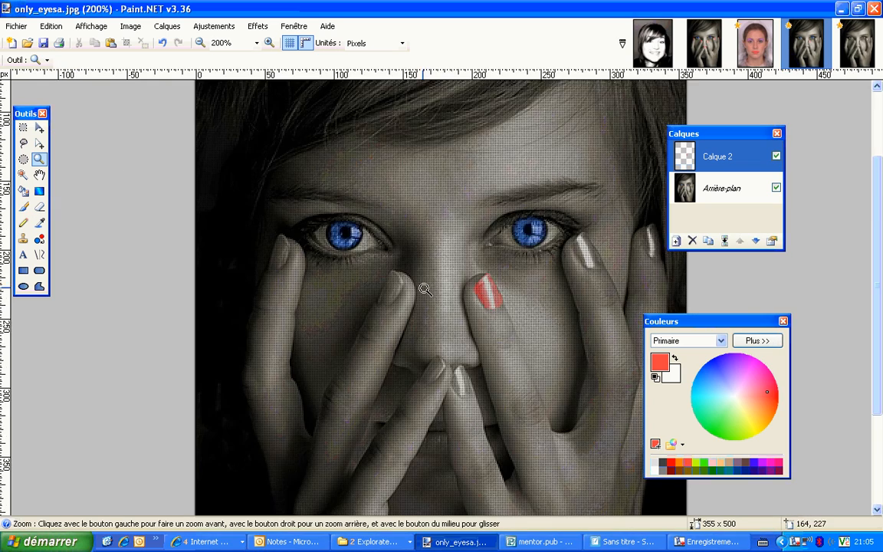
{"action": "left_click", "coordinate": [384, 300]}
{"action": "left_click", "coordinate": [391, 293]}
{"action": "left_click", "coordinate": [414, 282]}
{"action": "left_click", "coordinate": [444, 300]}
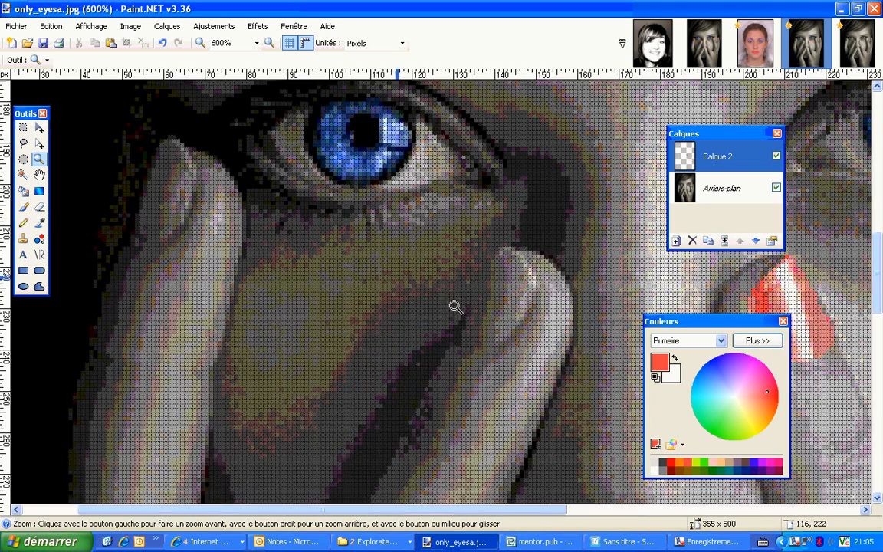
{"action": "left_click", "coordinate": [483, 311]}
{"action": "left_click", "coordinate": [452, 307]}
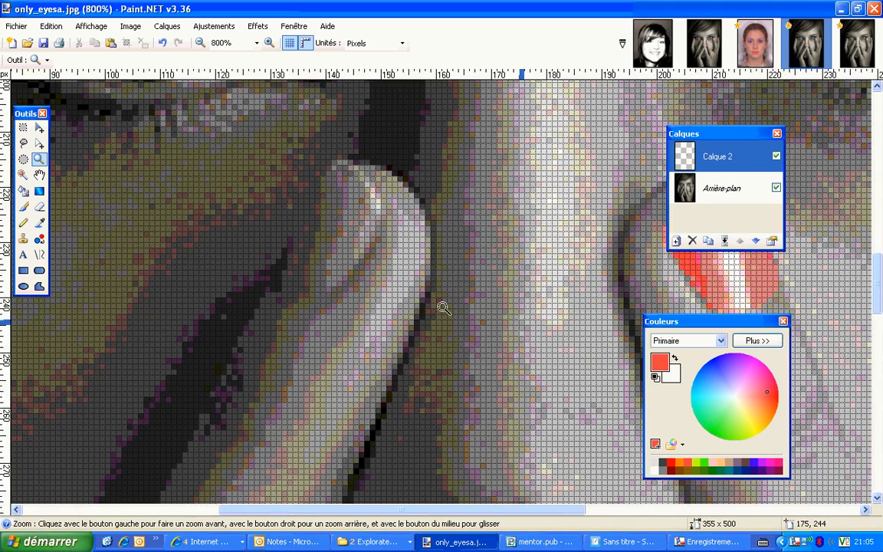
{"action": "left_click", "coordinate": [23, 144]}
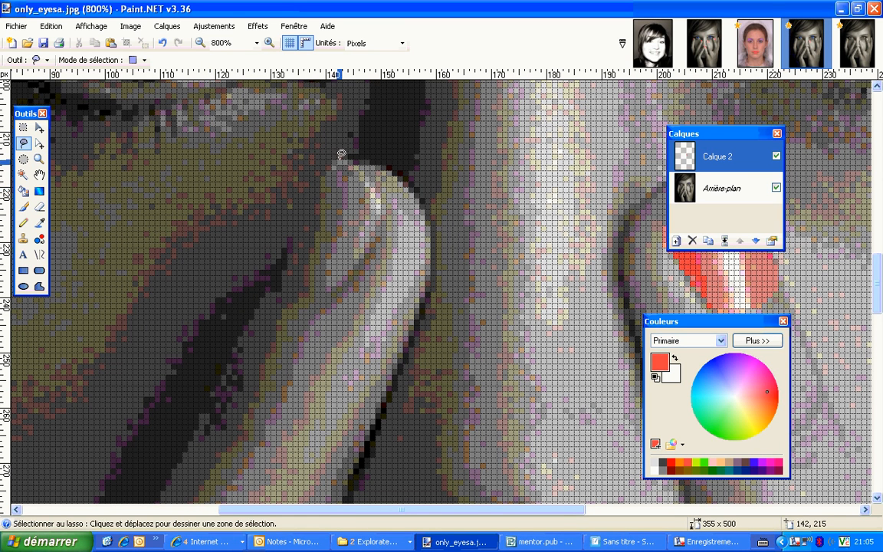
{"action": "mouse_move", "coordinate": [341, 154]}
{"action": "left_mouse_down"}
{"action": "mouse_move", "coordinate": [311, 188]}
{"action": "mouse_move", "coordinate": [277, 295]}
{"action": "mouse_move", "coordinate": [321, 296]}
{"action": "mouse_move", "coordinate": [353, 279]}
{"action": "mouse_move", "coordinate": [377, 231]}
{"action": "mouse_move", "coordinate": [381, 206]}
{"action": "mouse_move", "coordinate": [341, 156]}
{"action": "left_mouse_up"}
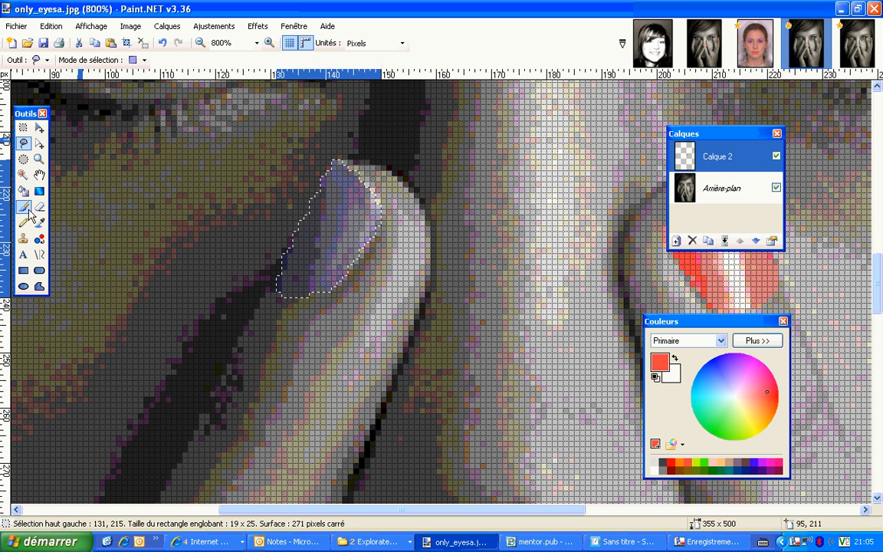
Paint the selected nail left of the nose red with the 20-pixel brush and remove the selection
{"action": "left_click", "coordinate": [25, 209]}
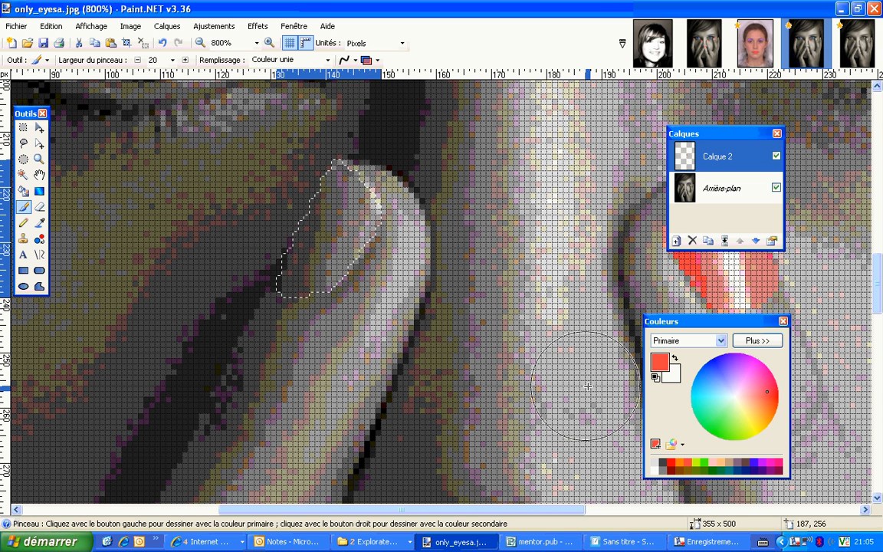
{"action": "mouse_move", "coordinate": [272, 303]}
{"action": "left_mouse_down"}
{"action": "mouse_move", "coordinate": [323, 228]}
{"action": "mouse_move", "coordinate": [321, 194]}
{"action": "mouse_move", "coordinate": [324, 213]}
{"action": "mouse_move", "coordinate": [343, 219]}
{"action": "left_mouse_up"}
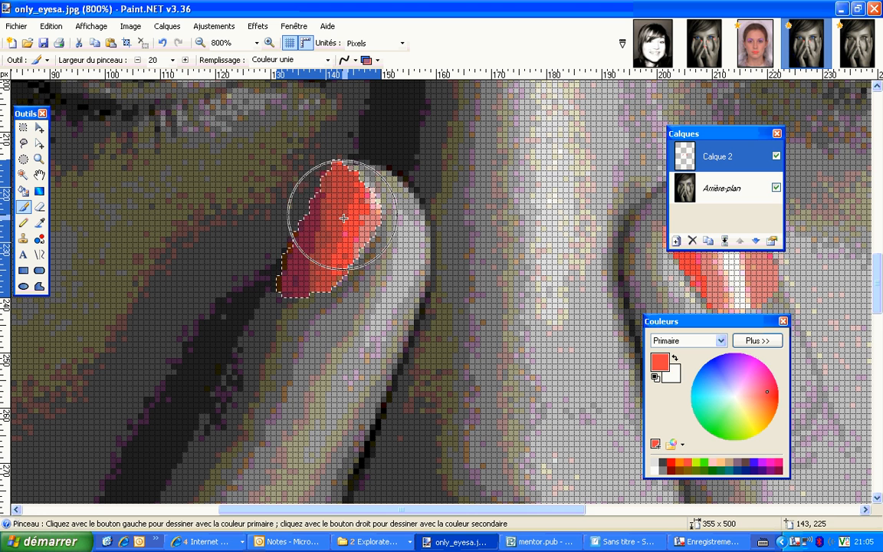
{"action": "left_click", "coordinate": [142, 43]}
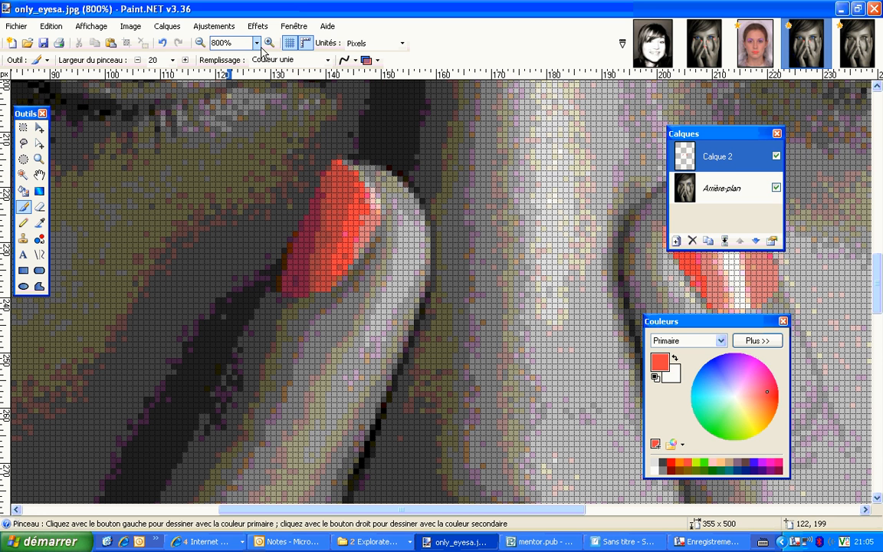
{"action": "left_click", "coordinate": [200, 44]}
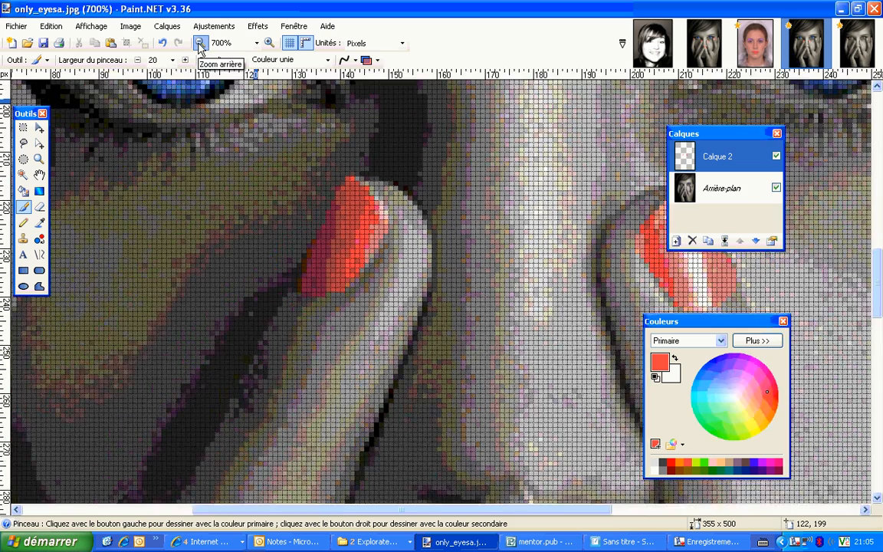
{"action": "left_click", "coordinate": [199, 44]}
{"action": "left_click", "coordinate": [200, 44]}
{"action": "left_click", "coordinate": [199, 43]}
{"action": "left_click", "coordinate": [199, 44]}
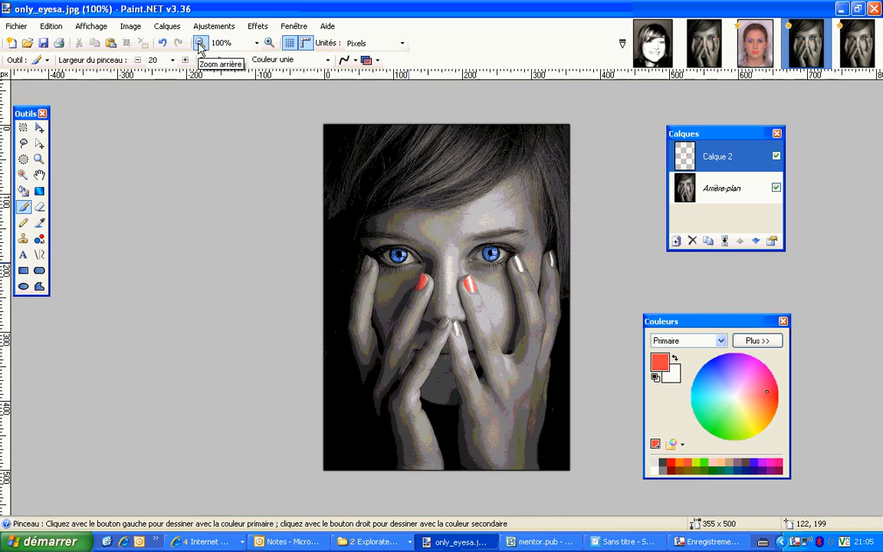